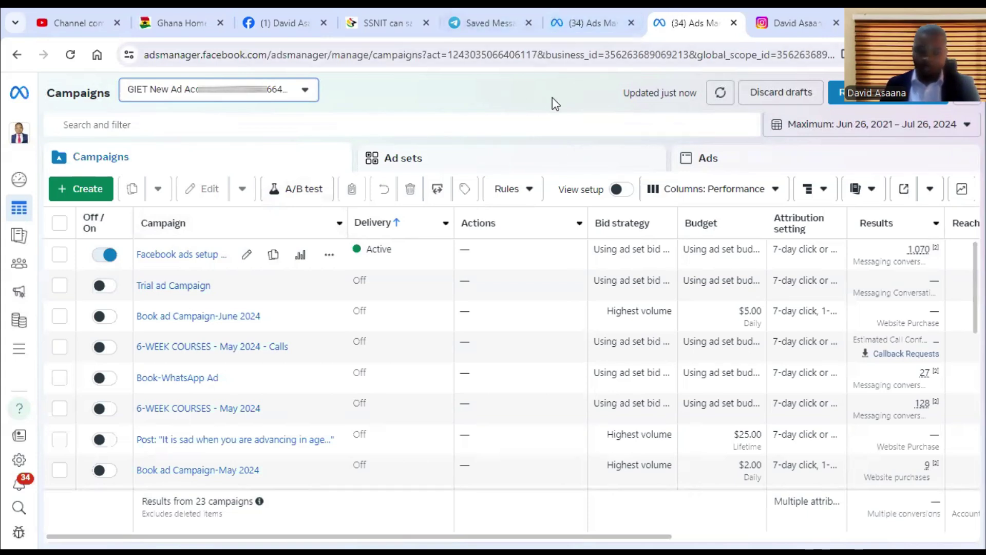
Expand All tools and open Business settings in a new tab
{"action": "mouse_move", "coordinate": [31, 346]}
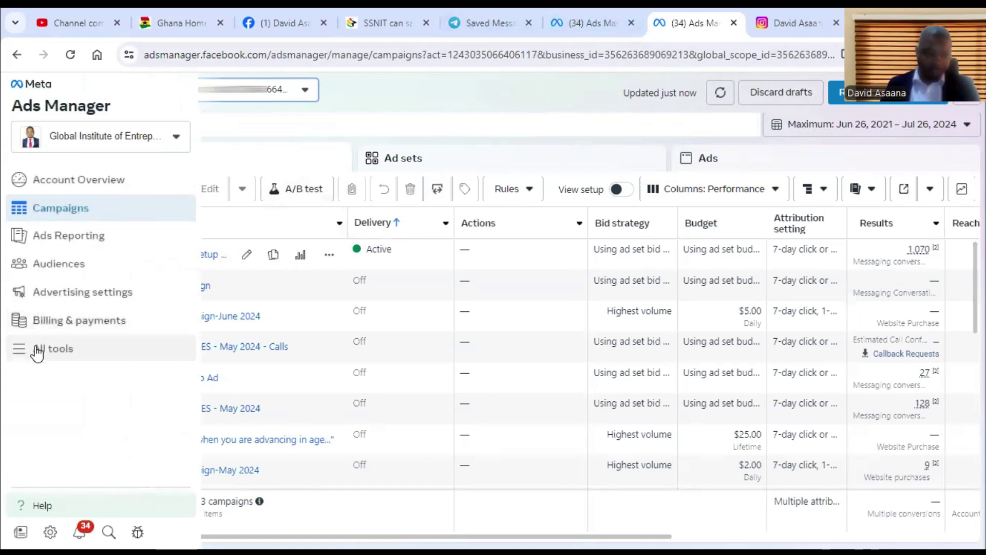
{"action": "left_click", "coordinate": [37, 353]}
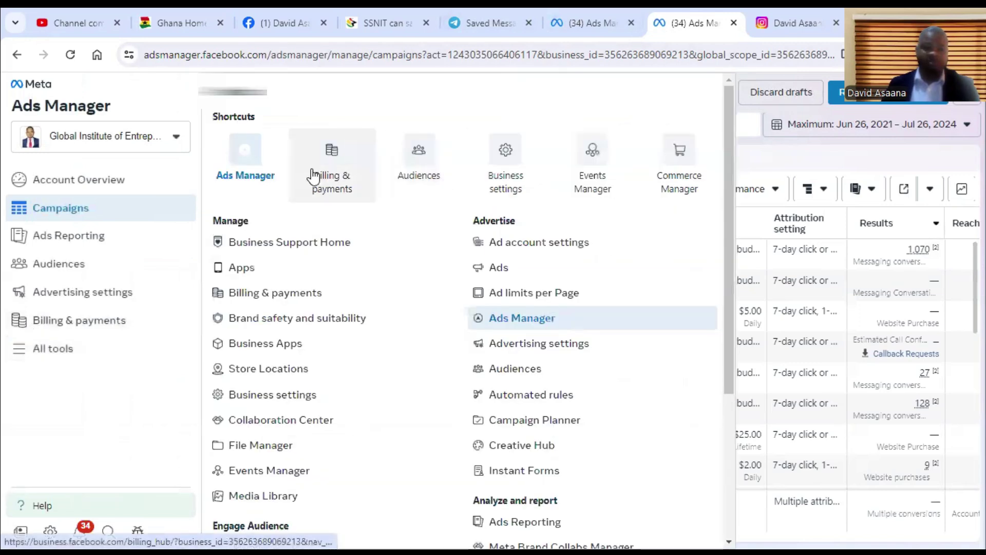
{"action": "right_click", "coordinate": [496, 187]}
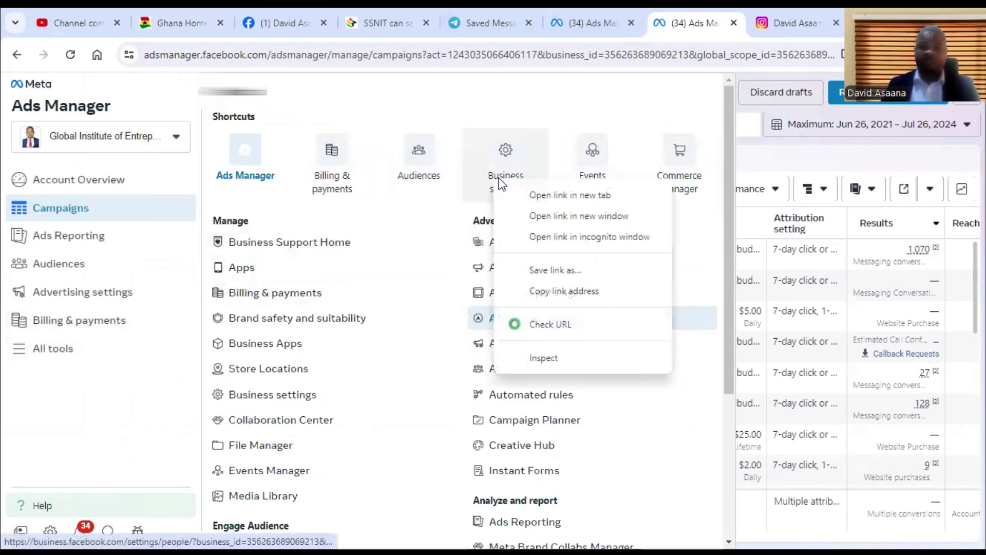
{"action": "left_click", "coordinate": [562, 196]}
Switch to the new Business settings tab and confirm the texted two-factor code
{"action": "left_click", "coordinate": [713, 16]}
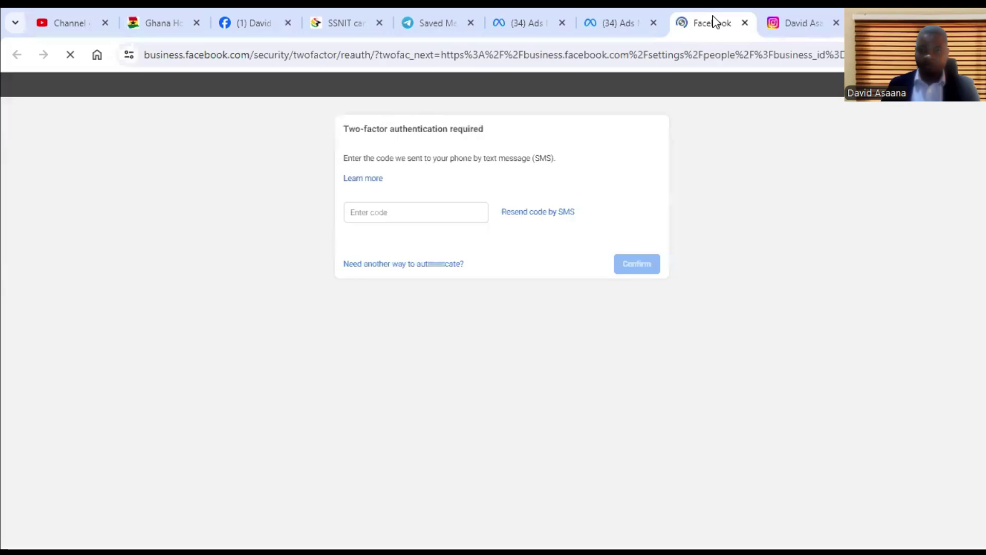
{"action": "left_click", "coordinate": [431, 216]}
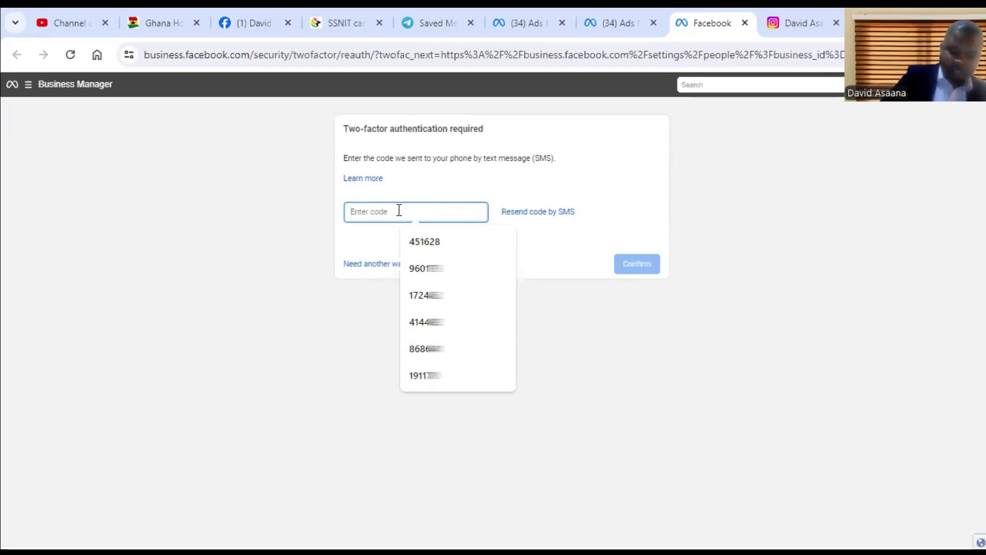
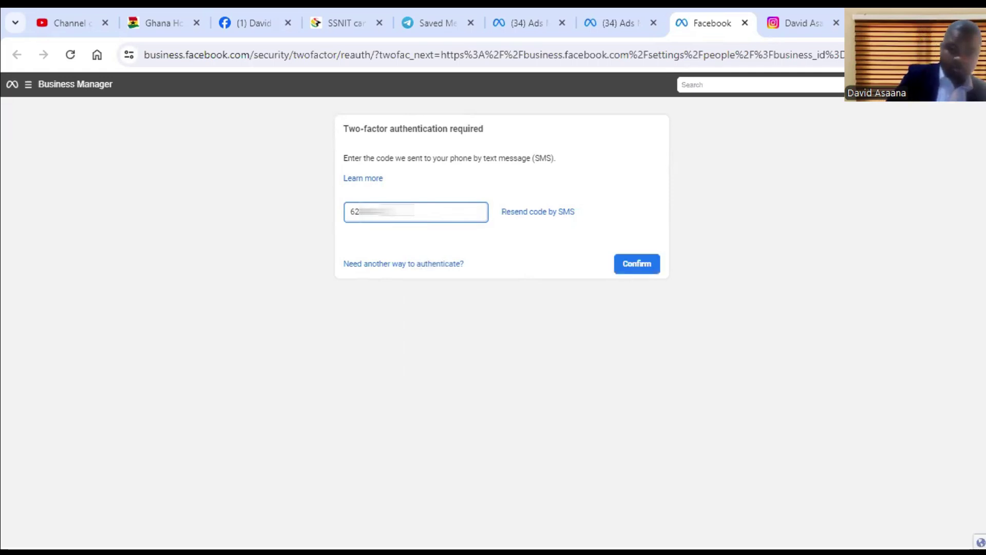
{"action": "left_click", "coordinate": [636, 265]}
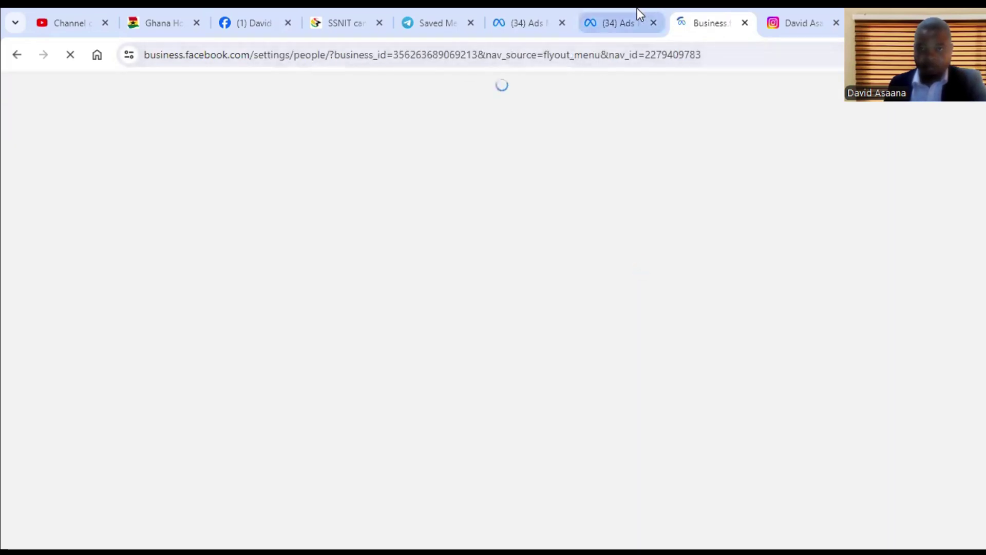
Glance at the Business settings People page, then return to the Ads Manager tab
{"action": "left_click", "coordinate": [636, 8]}
{"action": "left_click", "coordinate": [704, 8]}
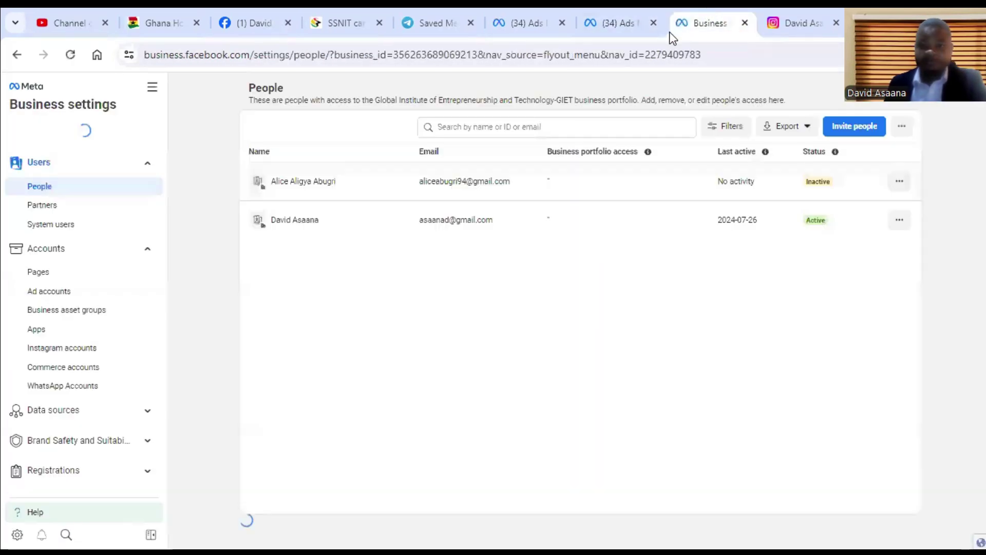
{"action": "key", "text": "ctrl+shift+Tab"}
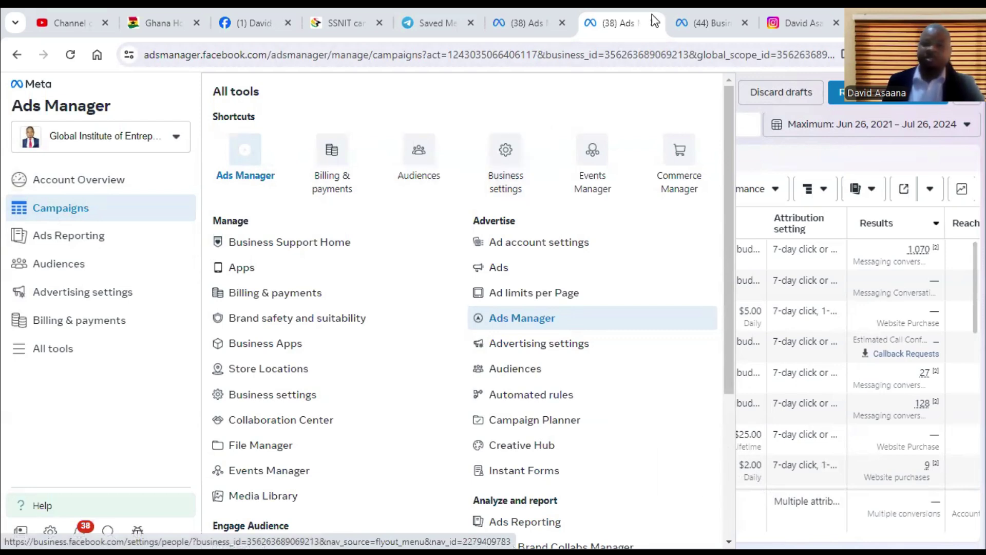
From Ads Manager's All tools, go to Business settings and open the Pages list
{"action": "left_click", "coordinate": [521, 8]}
{"action": "mouse_move", "coordinate": [23, 372]}
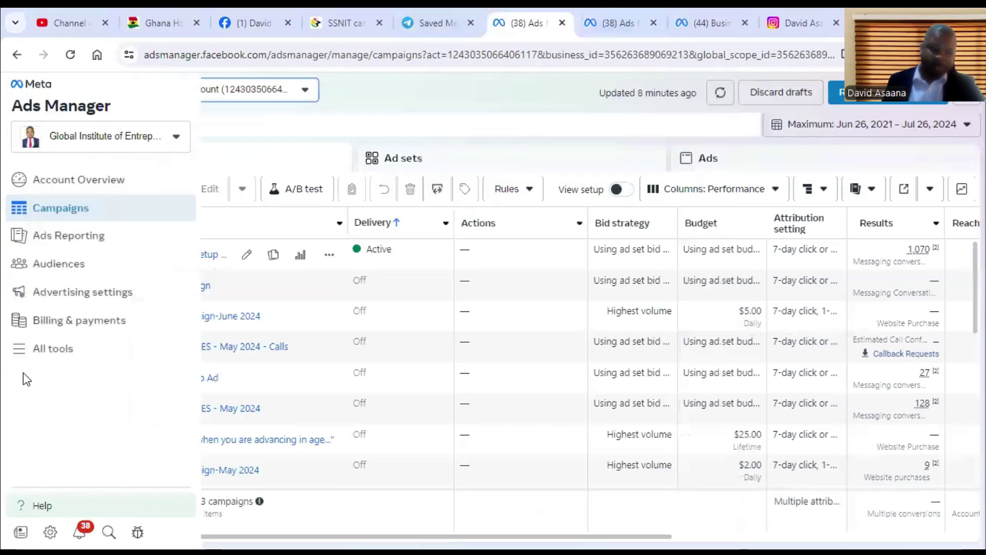
{"action": "left_click", "coordinate": [52, 351]}
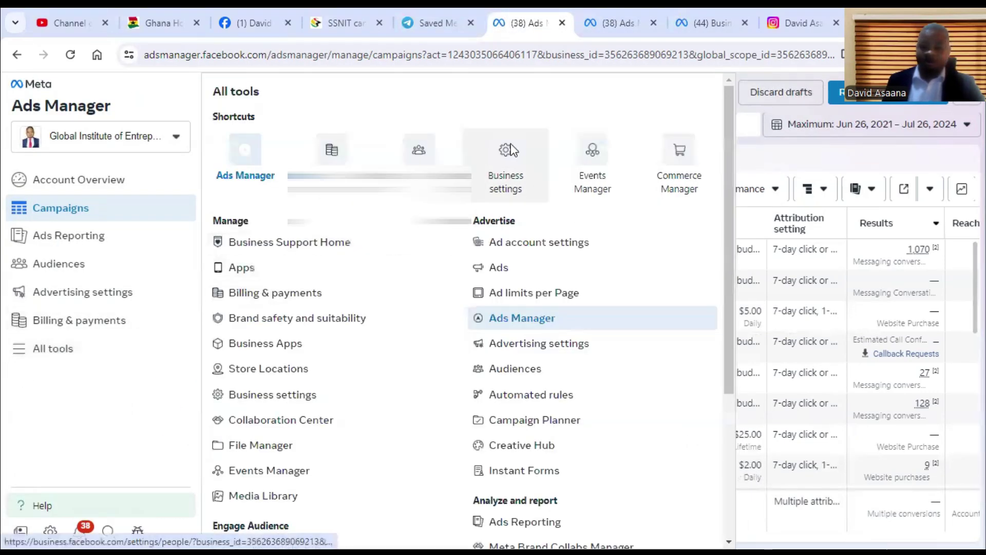
{"action": "left_click", "coordinate": [498, 153]}
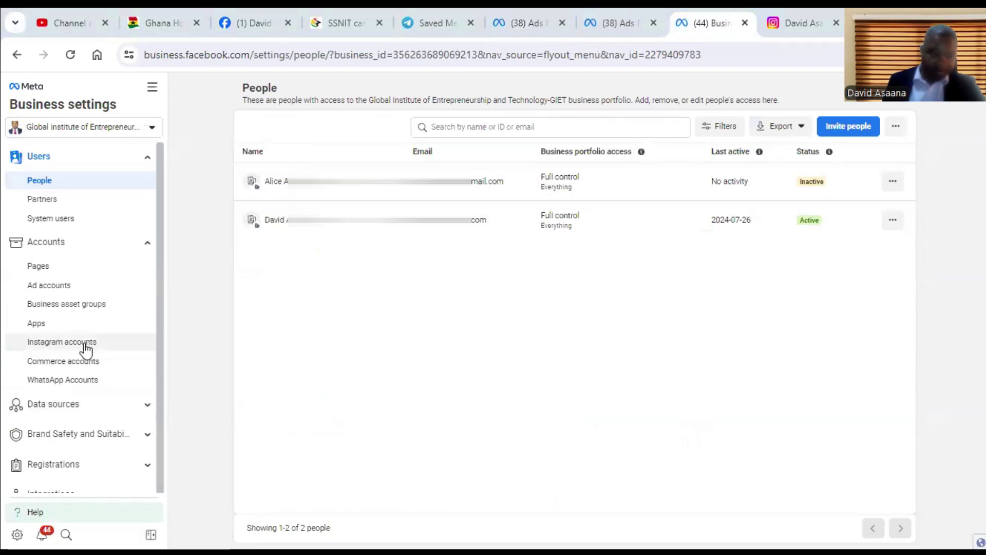
{"action": "left_click", "coordinate": [55, 268]}
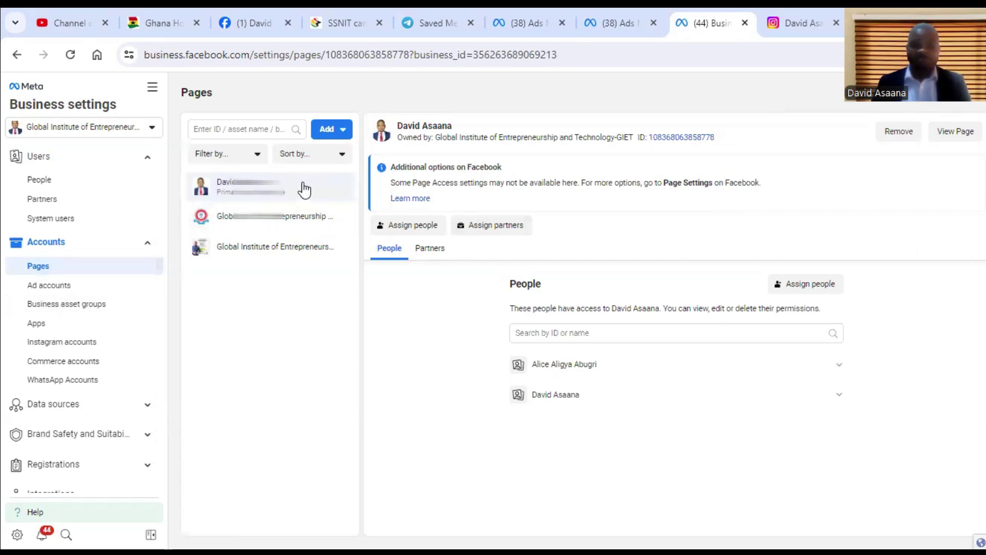
Start adding an existing Facebook Page, cancel it, and show the Instagram accounts instead
{"action": "left_click", "coordinate": [327, 130]}
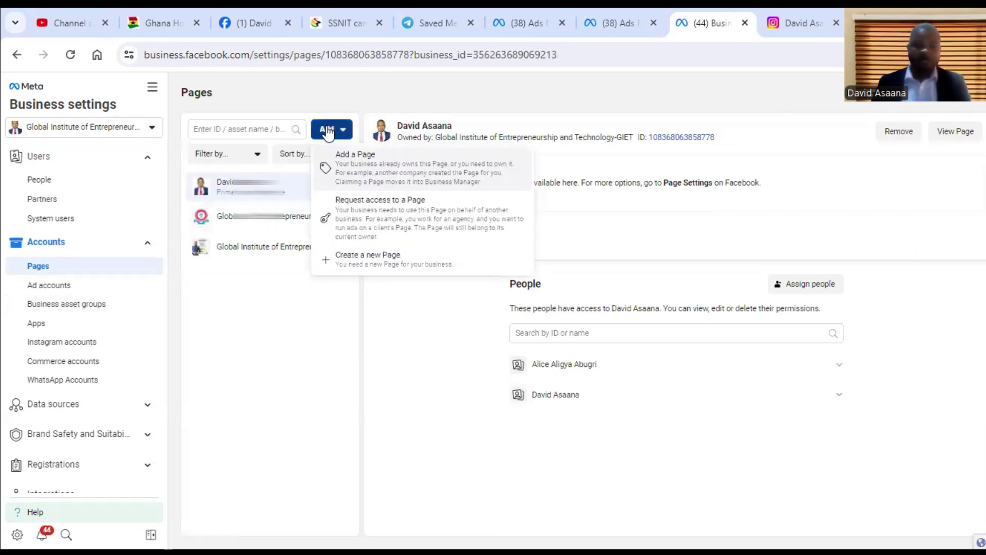
{"action": "left_click", "coordinate": [380, 169]}
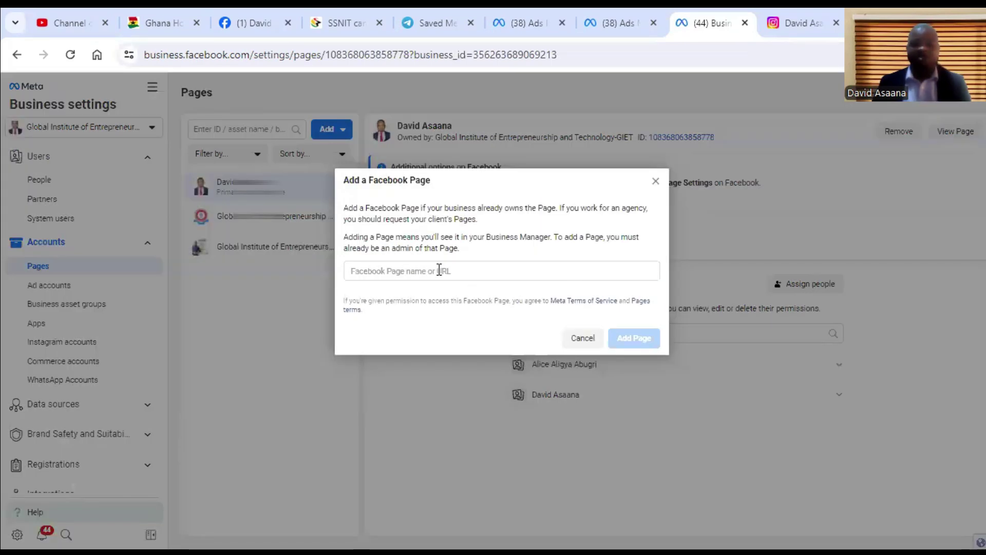
{"action": "left_click", "coordinate": [655, 181]}
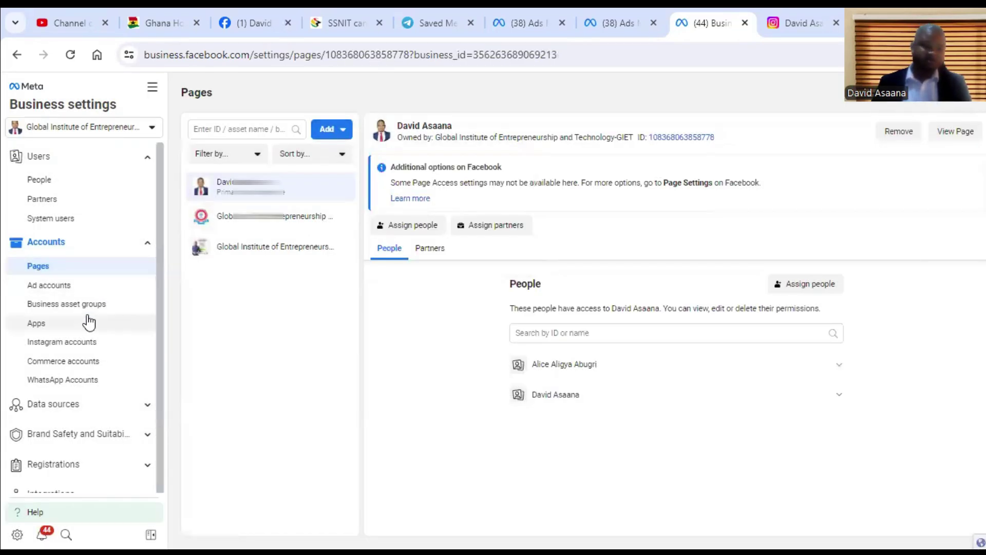
{"action": "left_click", "coordinate": [76, 342]}
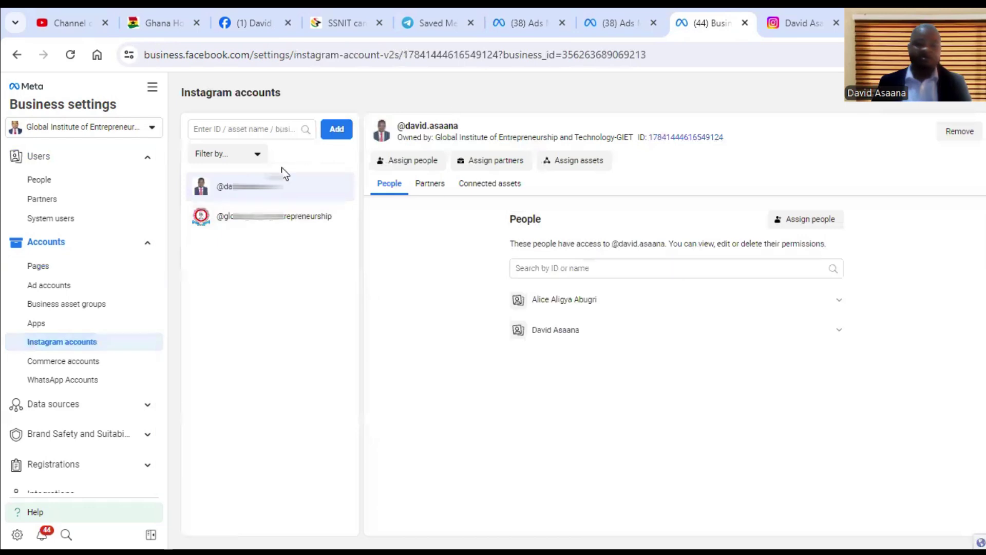
{"action": "left_click", "coordinate": [333, 130]}
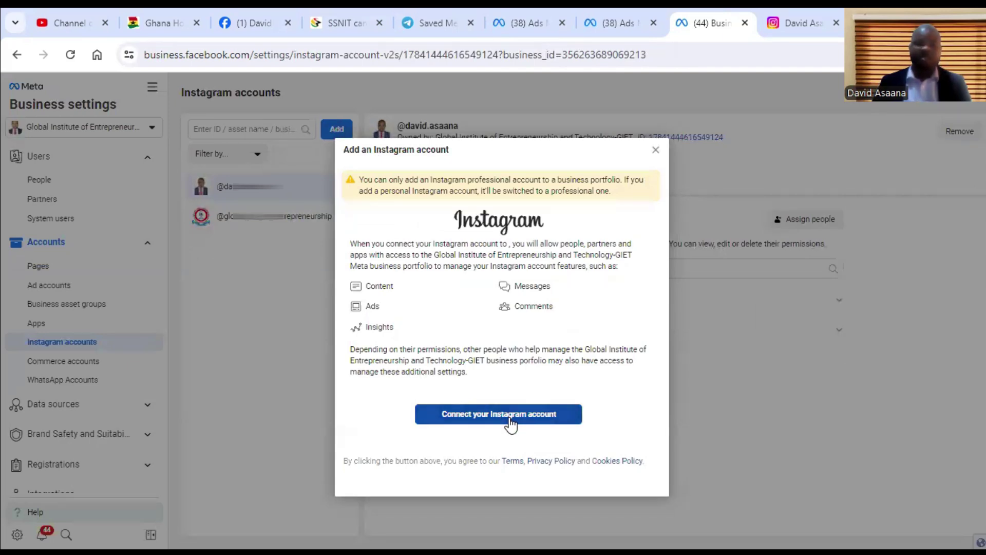
{"action": "left_click", "coordinate": [509, 424]}
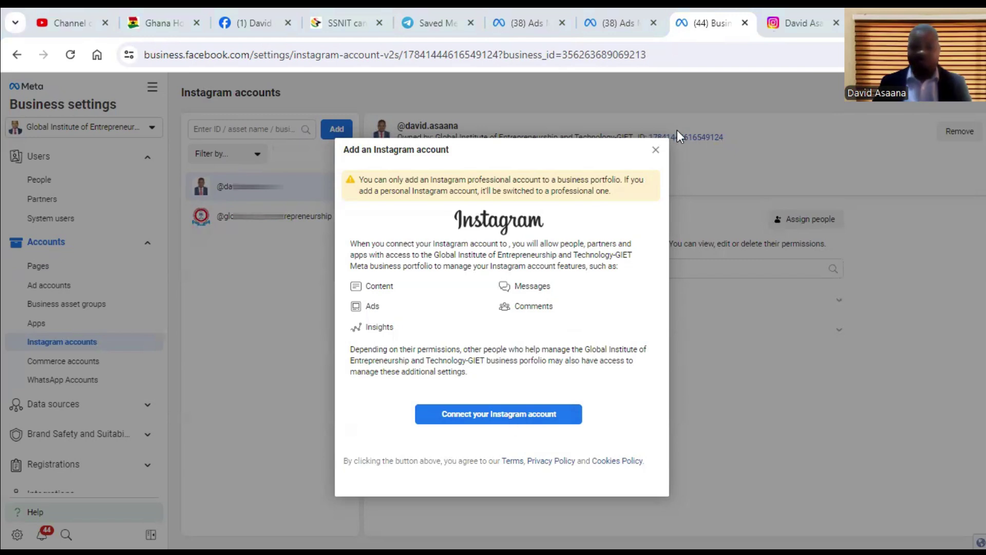
{"action": "left_click", "coordinate": [656, 150]}
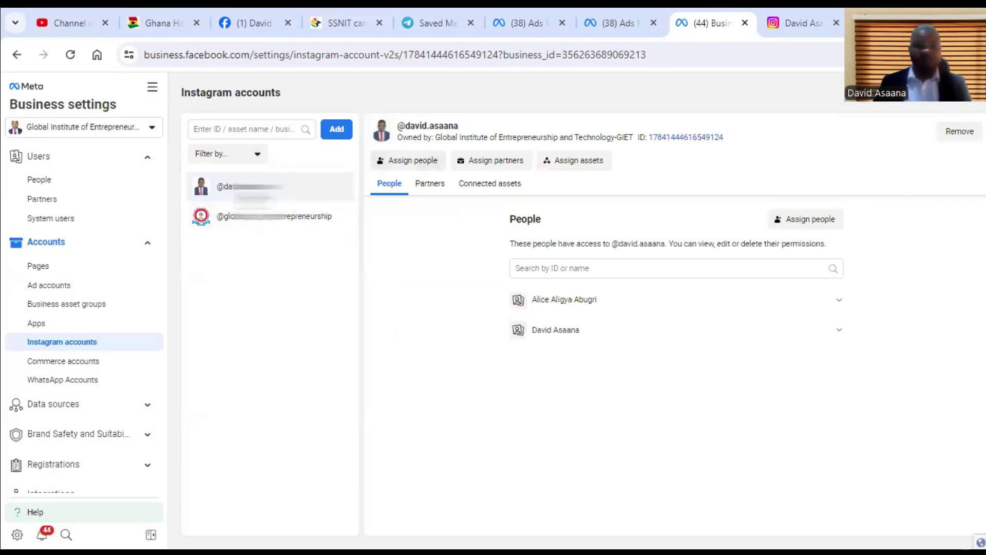
{"action": "left_click", "coordinate": [257, 215]}
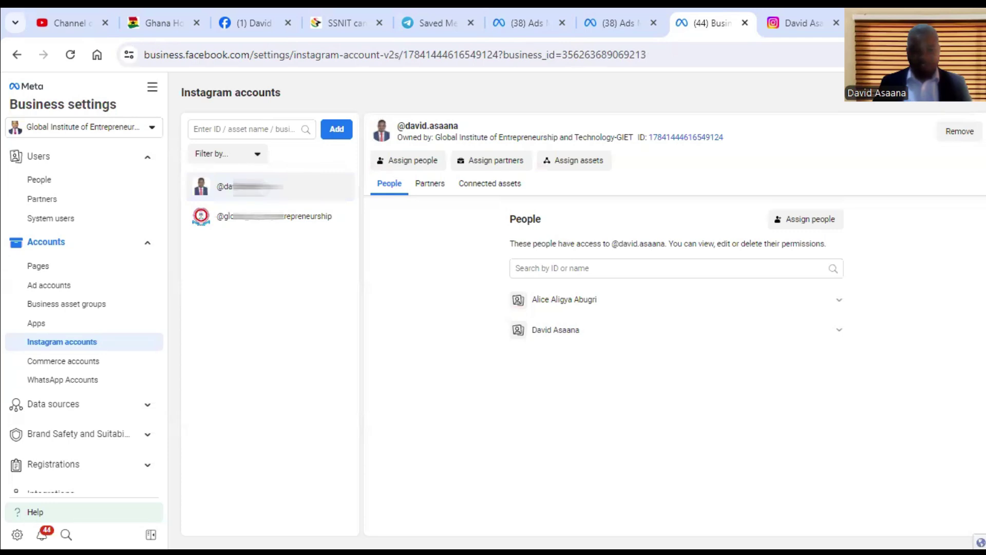
Show the Instagram account's Connected assets, listing GIET New Ad Account
{"action": "left_click", "coordinate": [495, 189]}
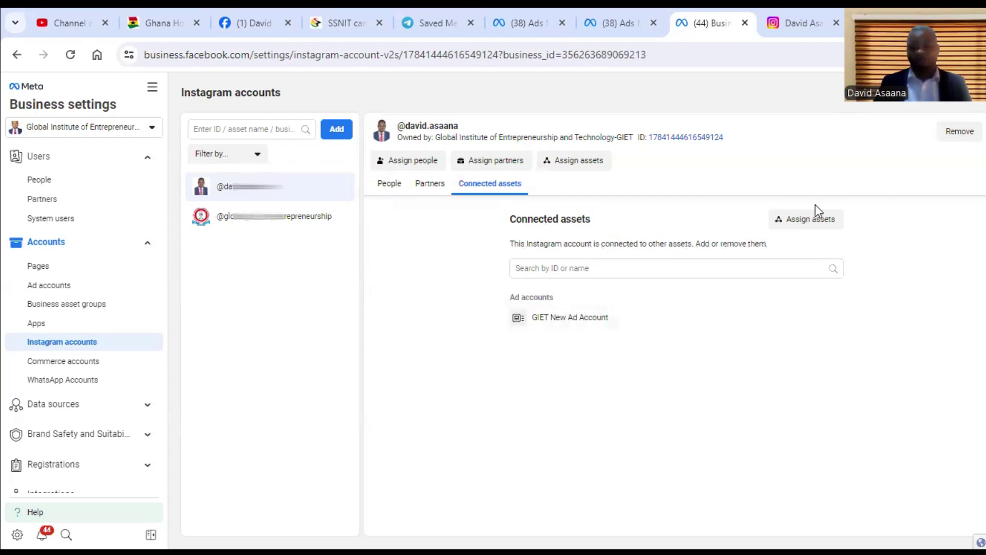
Assign GIET New Ad Account to the Instagram account, then switch to the Instagram tab
{"action": "left_click", "coordinate": [814, 220]}
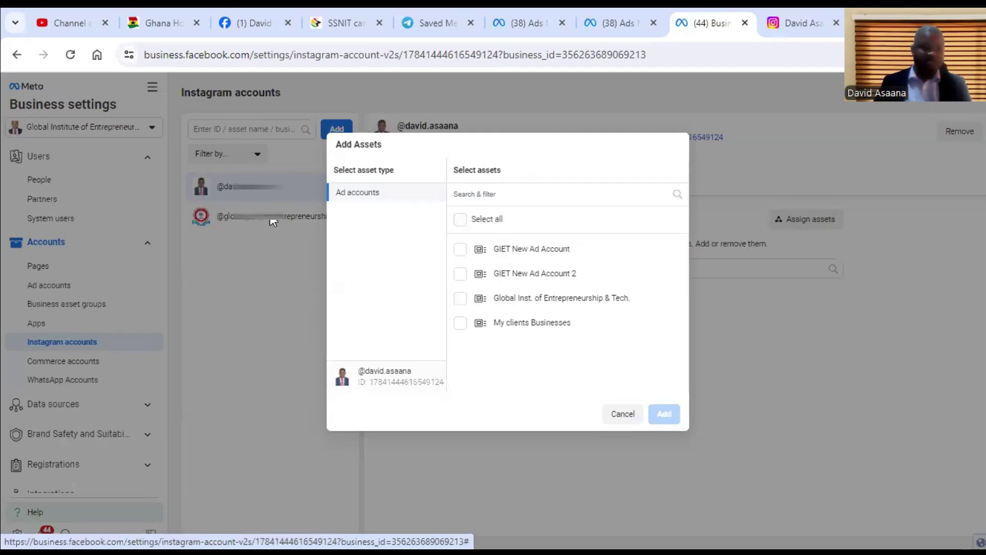
{"action": "left_click", "coordinate": [461, 251]}
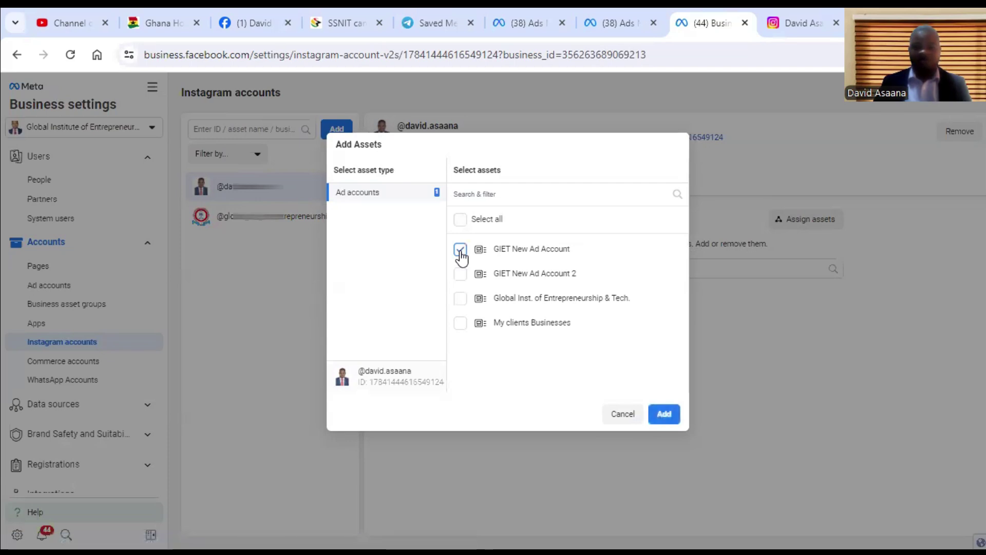
{"action": "left_click", "coordinate": [675, 419]}
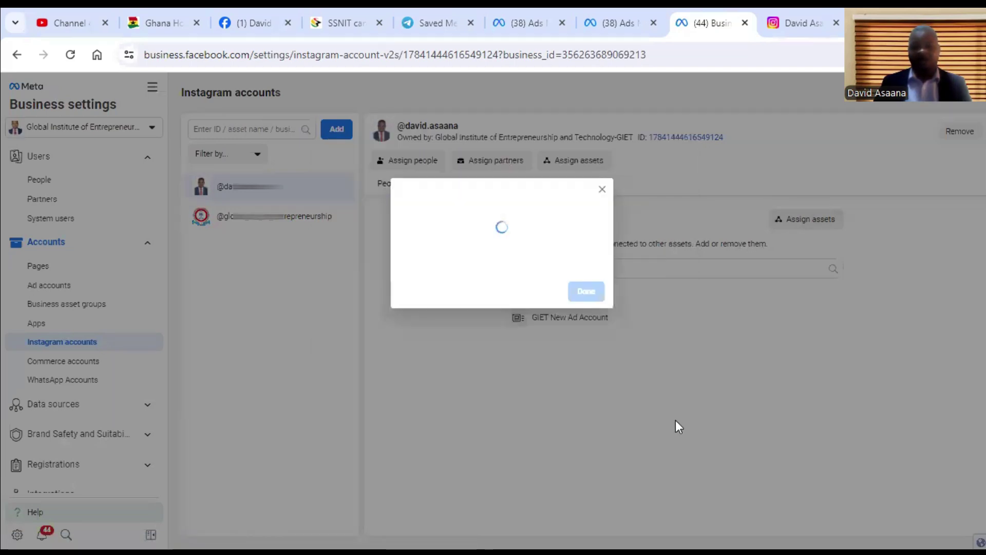
{"action": "left_click", "coordinate": [584, 280]}
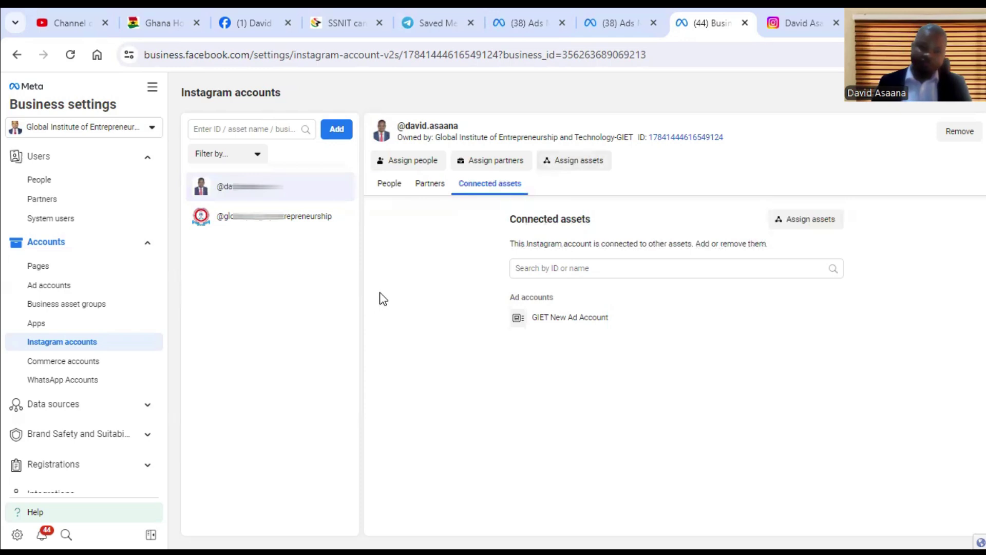
{"action": "left_click", "coordinate": [778, 8]}
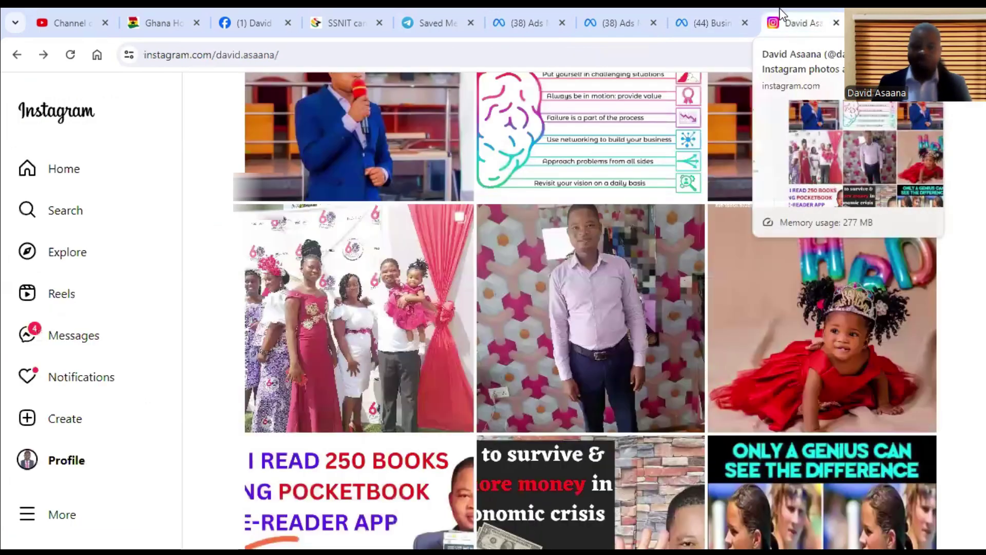
{"action": "scroll", "coordinate": [788, 149], "scroll_direction": "up", "scroll_amount": 8}
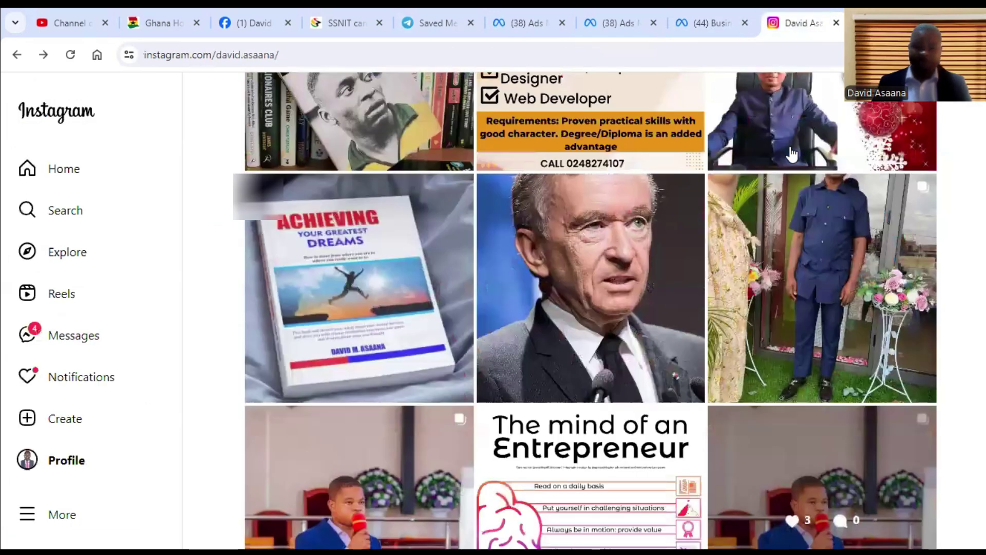
{"action": "scroll", "coordinate": [791, 154], "scroll_direction": "up", "scroll_amount": 10}
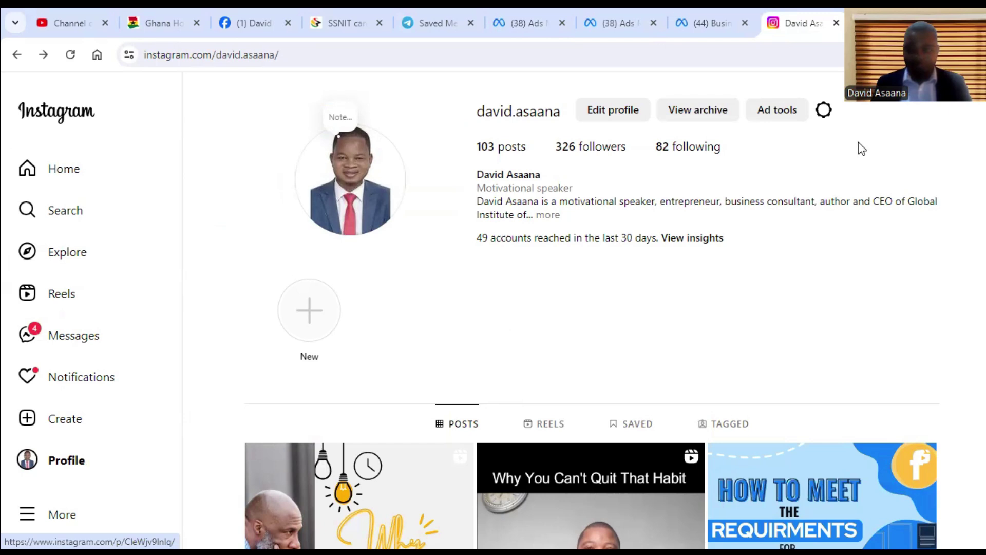
Try Settings and privacy from the profile options, then go back from the login page
{"action": "left_click", "coordinate": [826, 112]}
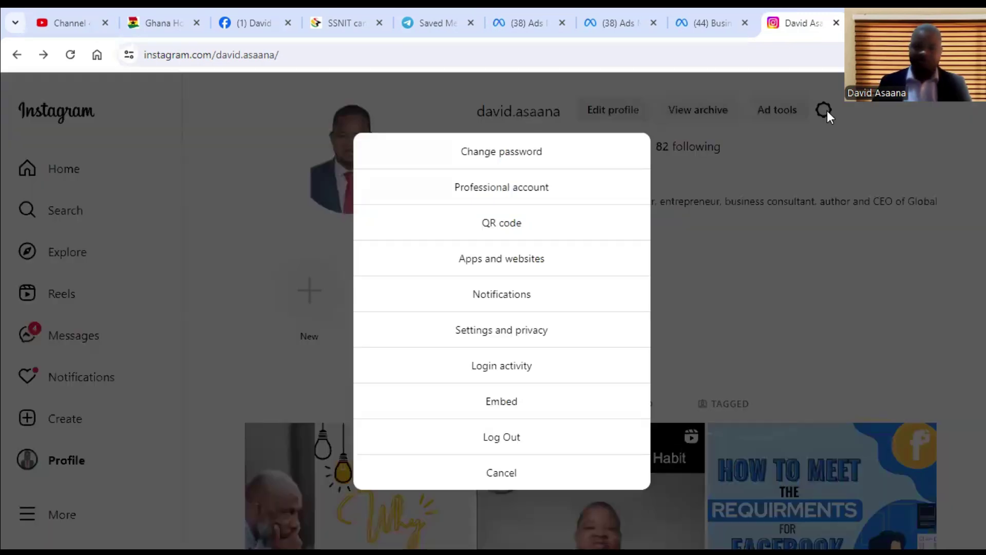
{"action": "left_click", "coordinate": [547, 336]}
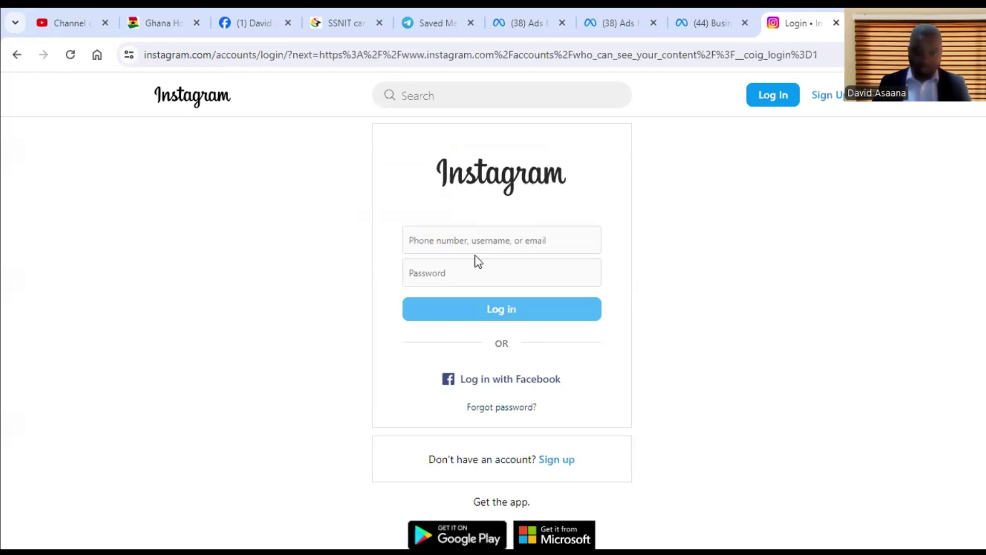
{"action": "scroll", "coordinate": [514, 298], "scroll_direction": "down", "scroll_amount": 3}
{"action": "scroll", "coordinate": [539, 317], "scroll_direction": "up", "scroll_amount": 3}
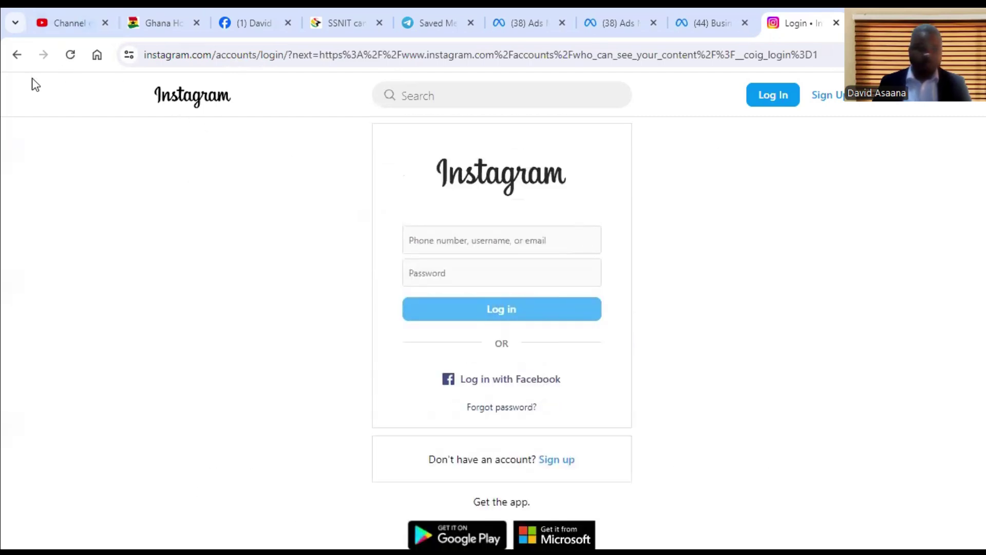
{"action": "left_click", "coordinate": [15, 55]}
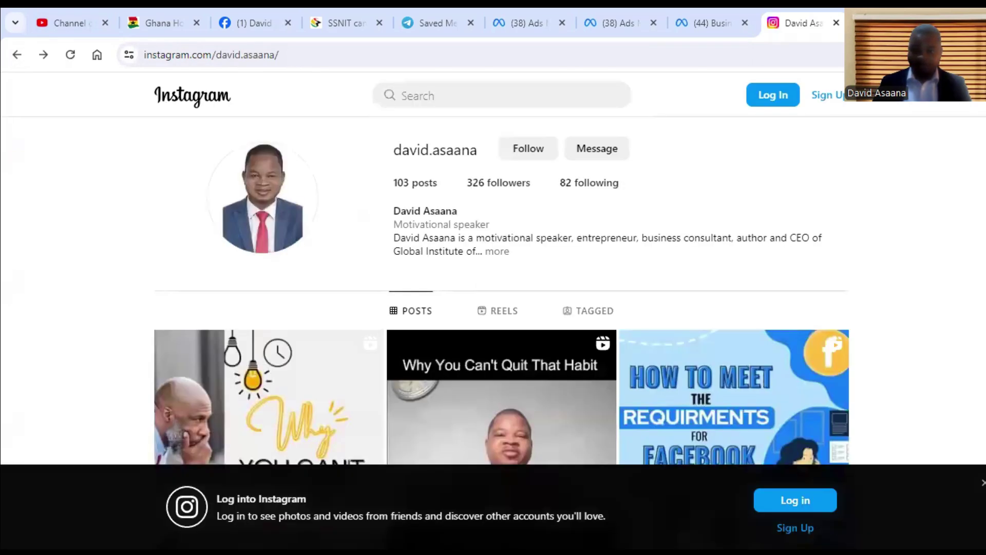
Log back in to Instagram, check Business settings, and return to the Instagram home feed
{"action": "left_click", "coordinate": [772, 97]}
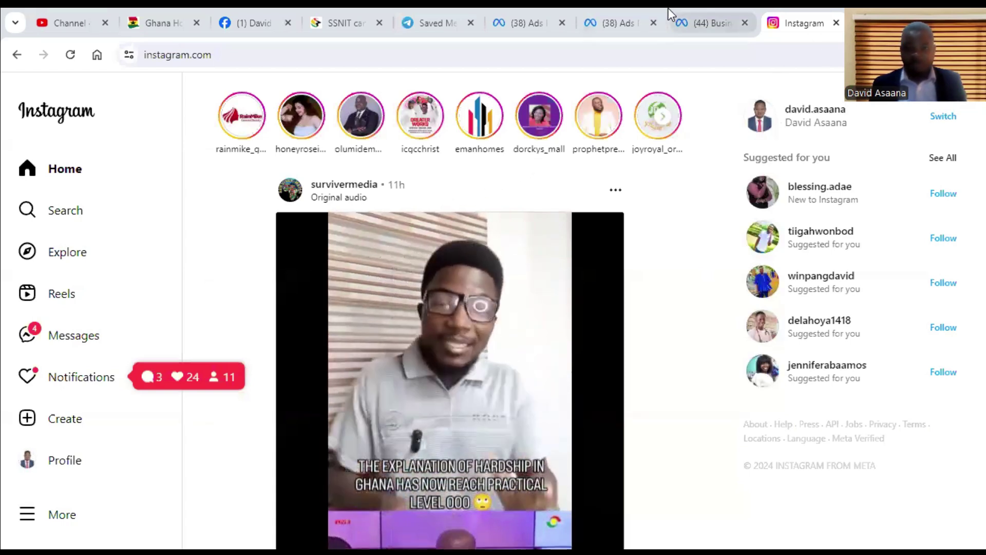
{"action": "left_click", "coordinate": [719, 9]}
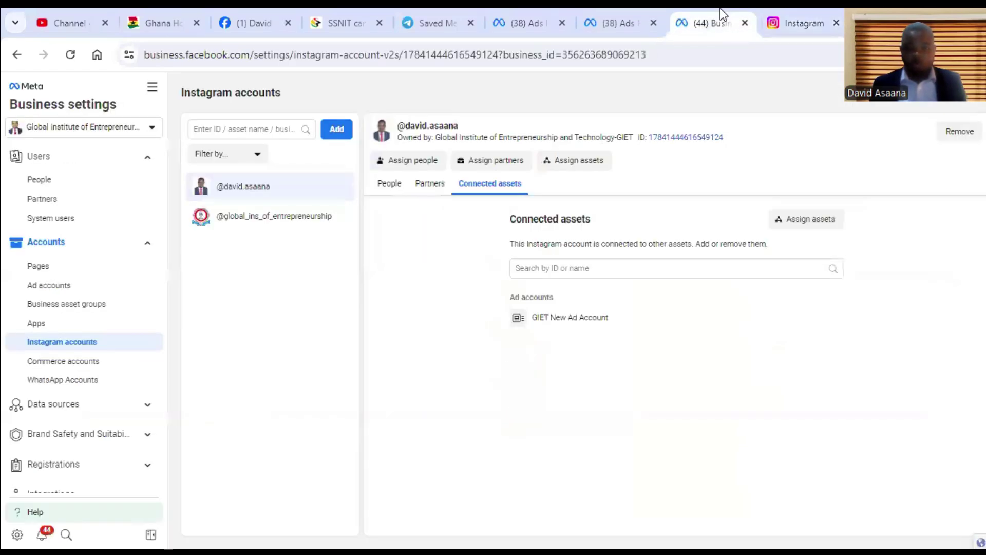
{"action": "left_click", "coordinate": [796, 23]}
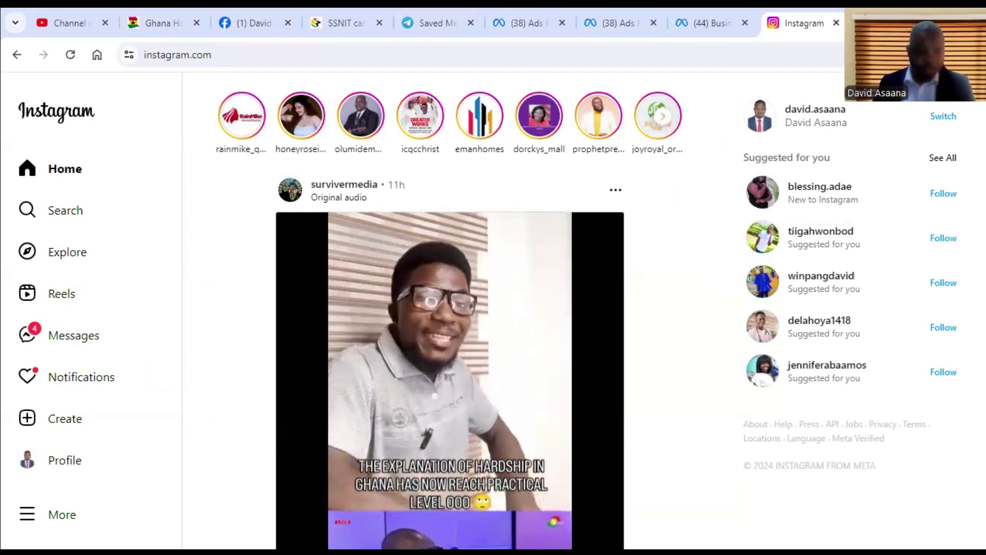
From the Instagram profile, open Ad tools showing GIET New Ad Account as the ad account
{"action": "left_click", "coordinate": [71, 466]}
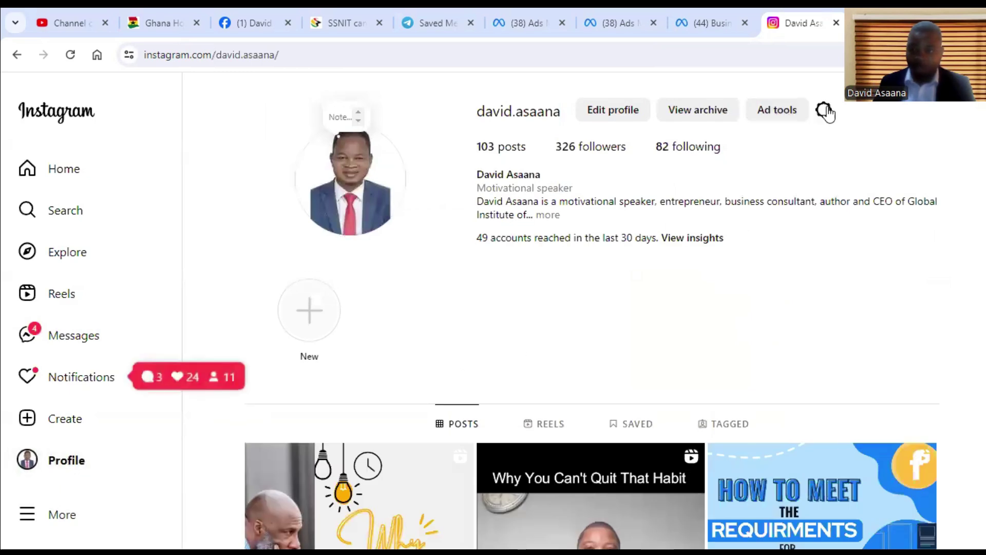
{"action": "left_click", "coordinate": [769, 114]}
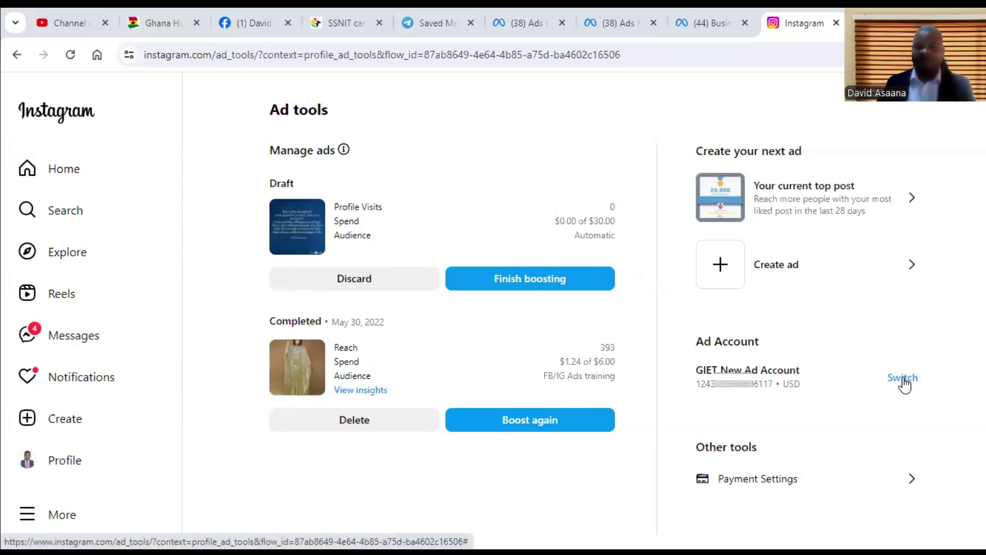
Open the ad account switcher beside GIET New Ad Account in Instagram Ad tools
{"action": "left_click", "coordinate": [902, 380]}
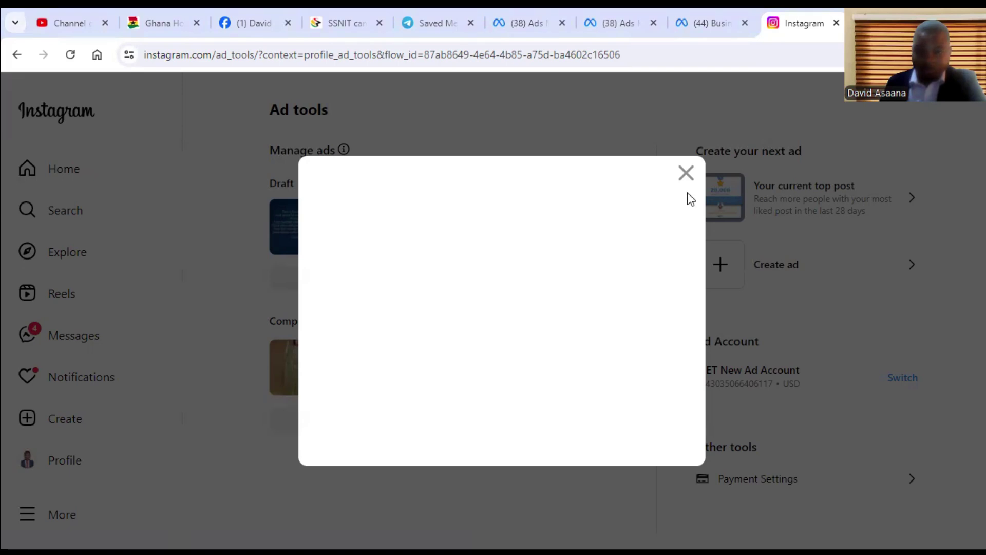
Reload Ad tools and reopen the switcher to review the Facebook ad account in use
{"action": "left_click", "coordinate": [70, 54]}
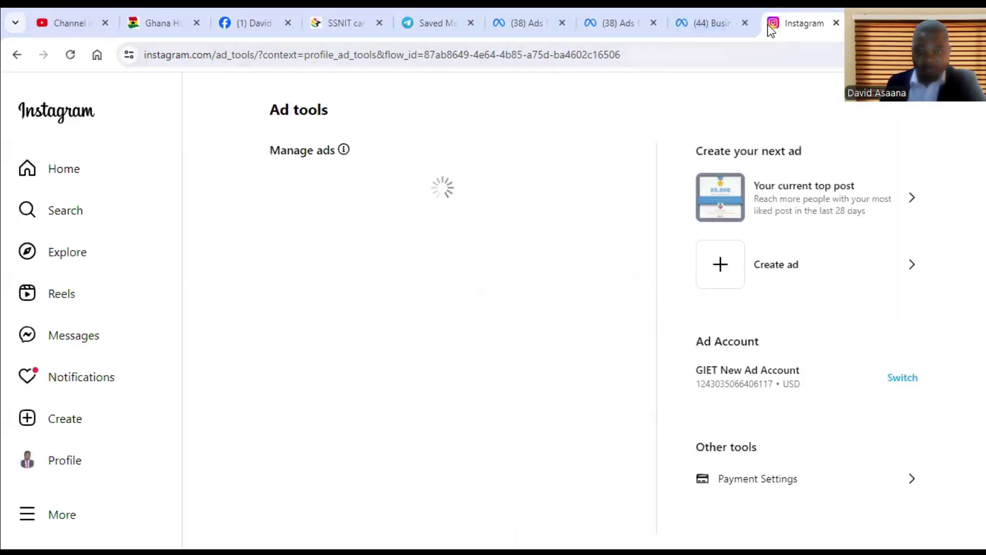
{"action": "left_click", "coordinate": [912, 376]}
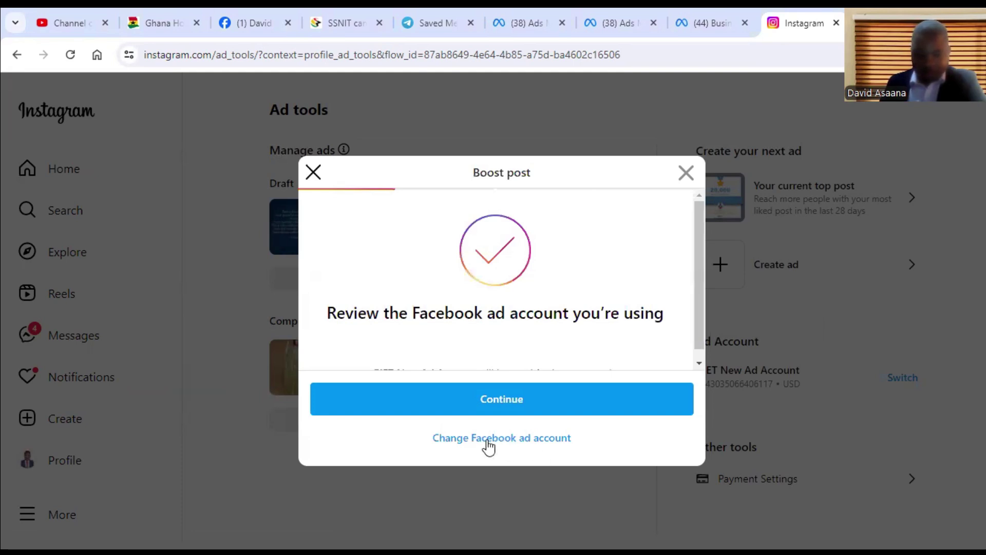
Keep GIET New Ad Account as the Facebook ad account, then close the Boost post review
{"action": "left_click", "coordinate": [508, 440]}
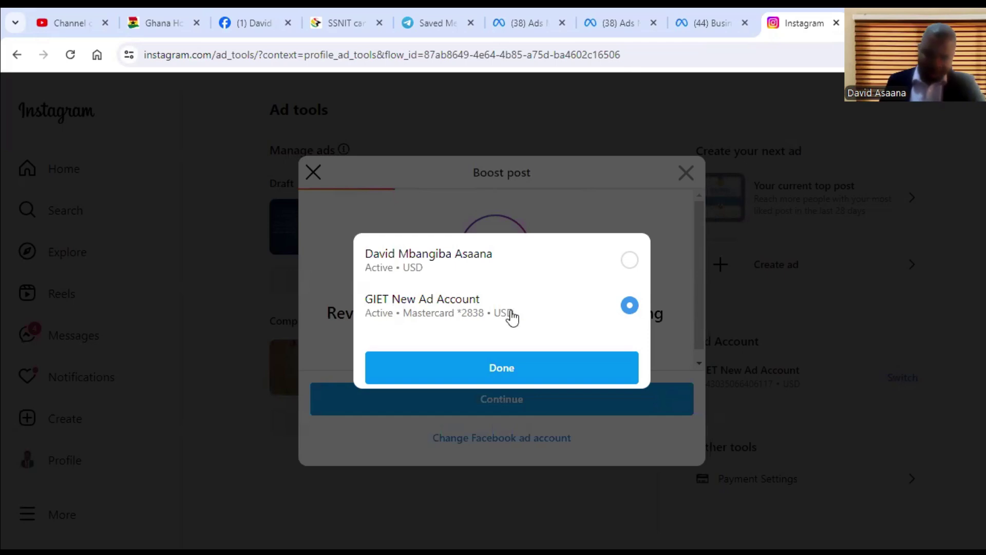
{"action": "left_click", "coordinate": [532, 371]}
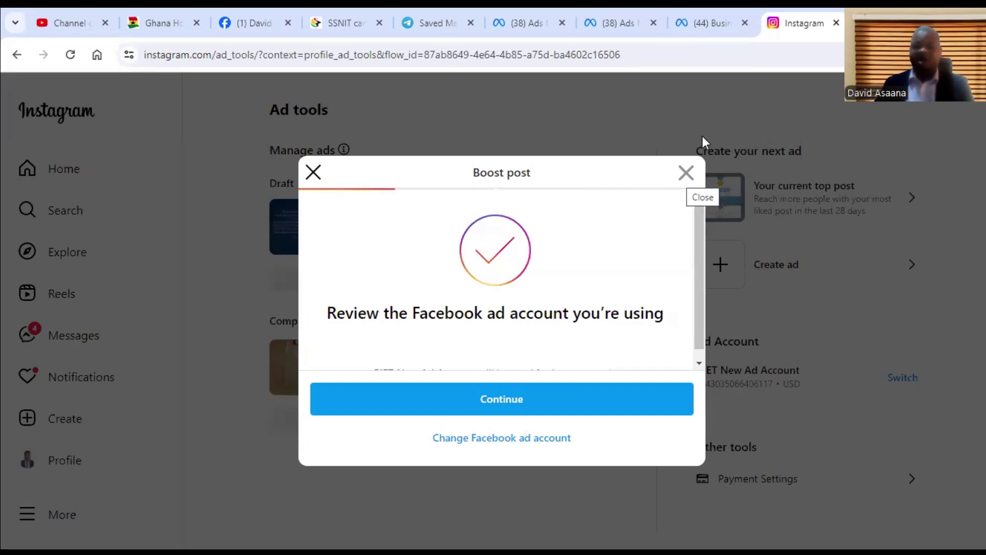
{"action": "left_click", "coordinate": [687, 175]}
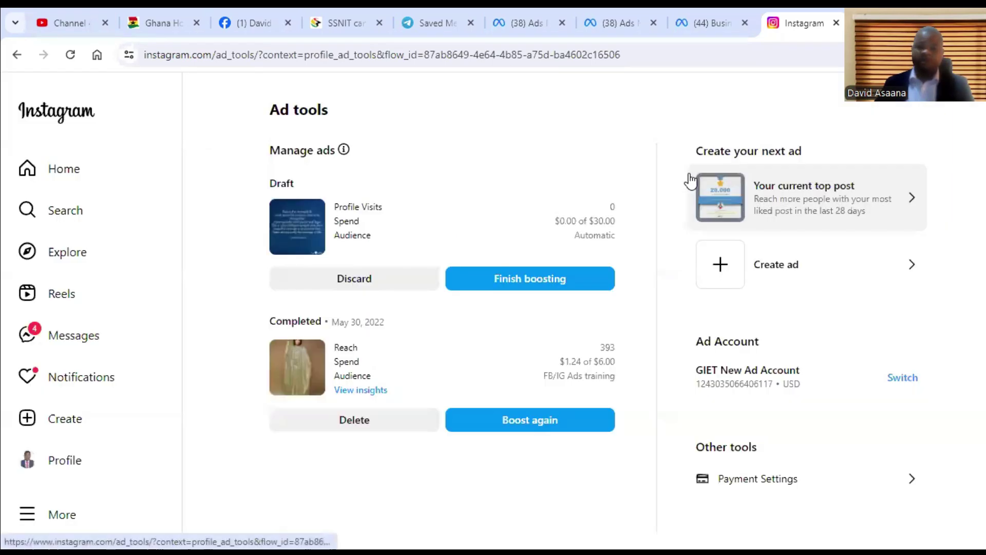